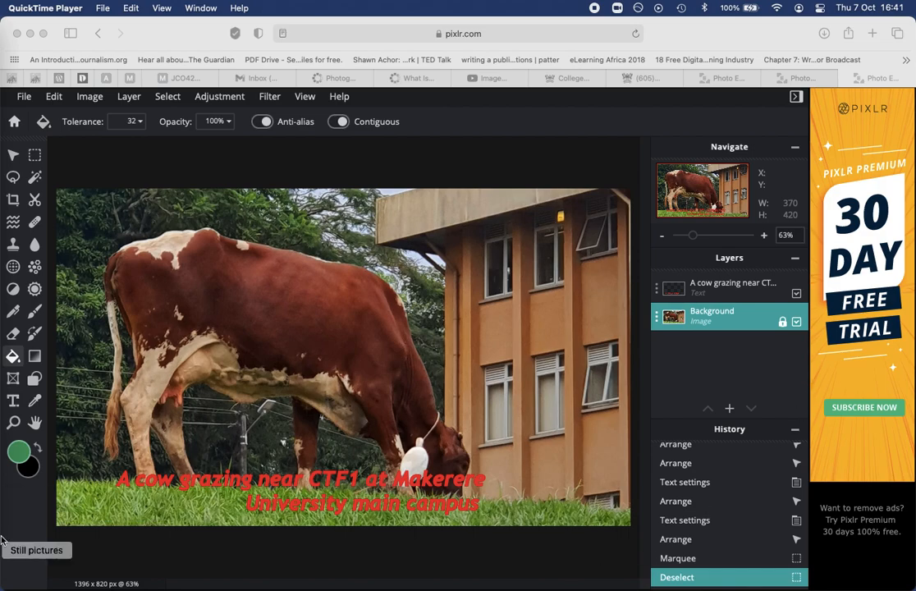
Marquee-select a rectangle of about 568 × 415 px from the photo's upper-left corner over the cow's hindquarters.
click(36, 159)
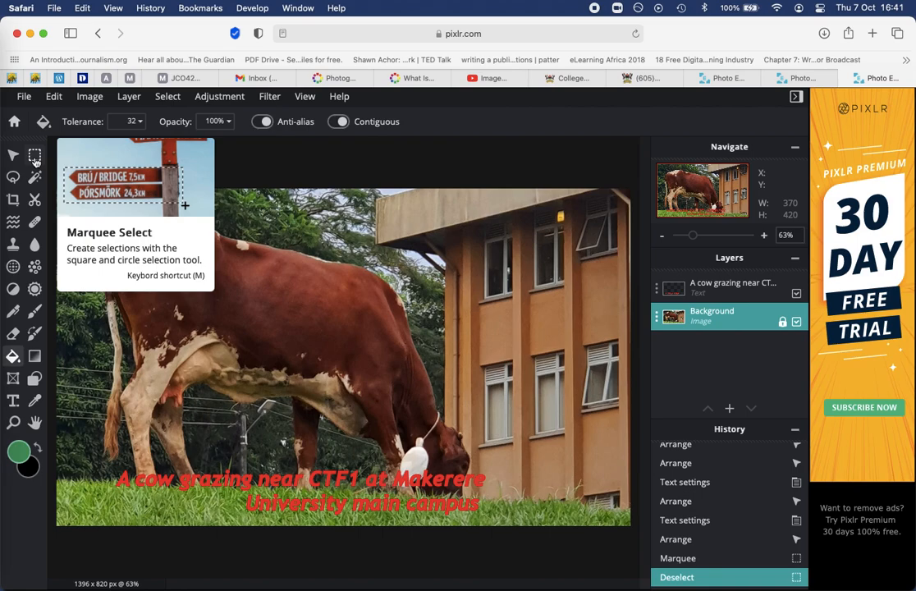
click(35, 158)
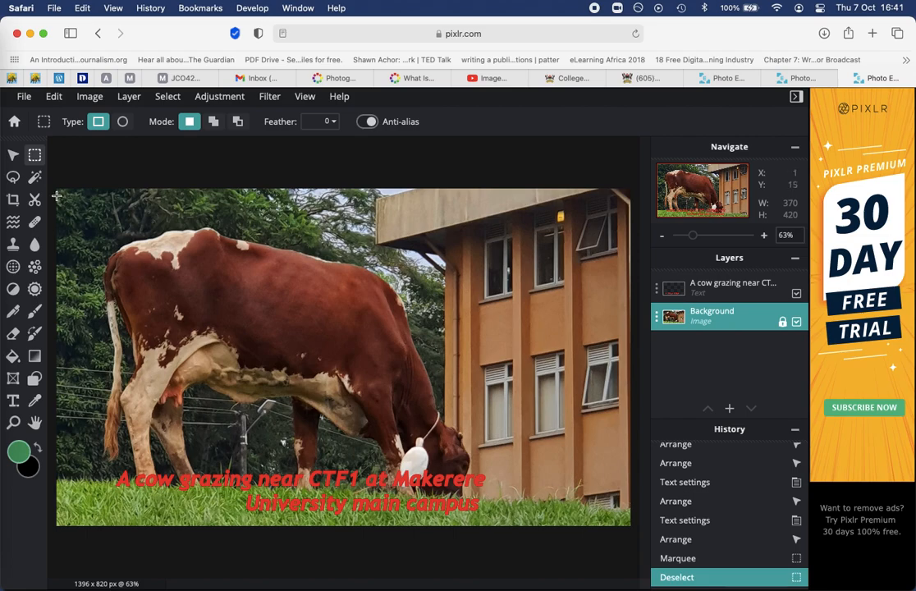
drag(56, 187, 290, 360)
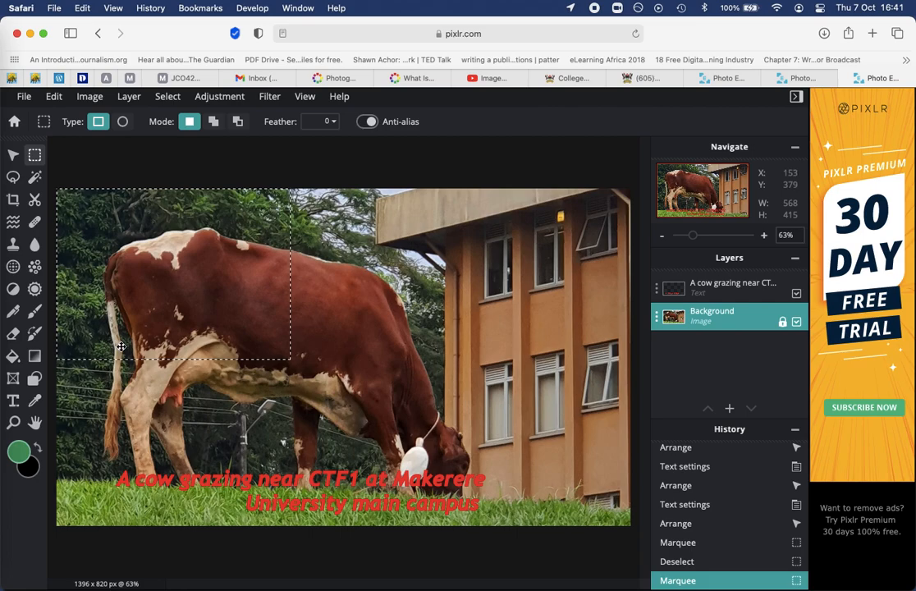
Fill the trees and the cow's hindquarters inside the selection with green, patch by patch, at tolerance 32 and 100% opacity.
click(12, 358)
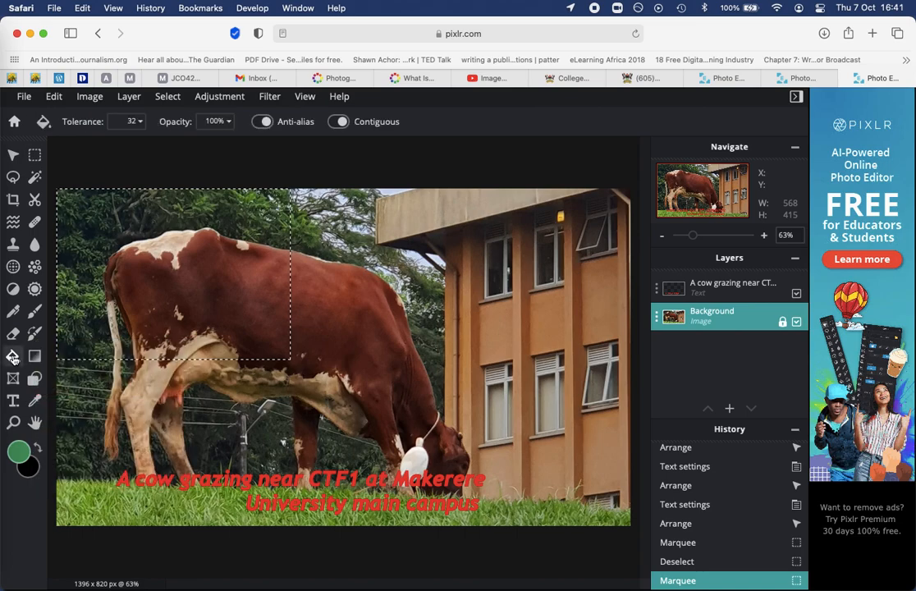
click(92, 265)
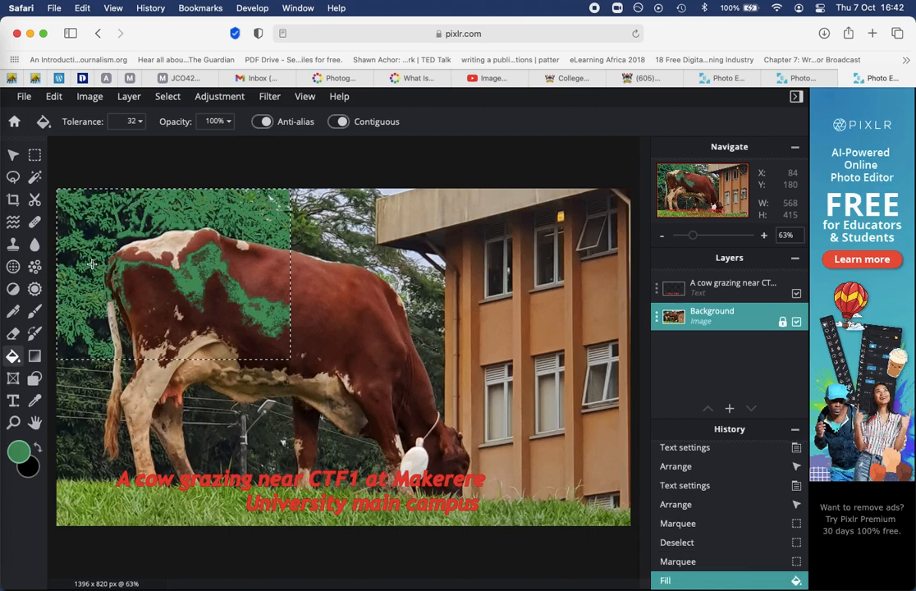
click(243, 256)
click(99, 228)
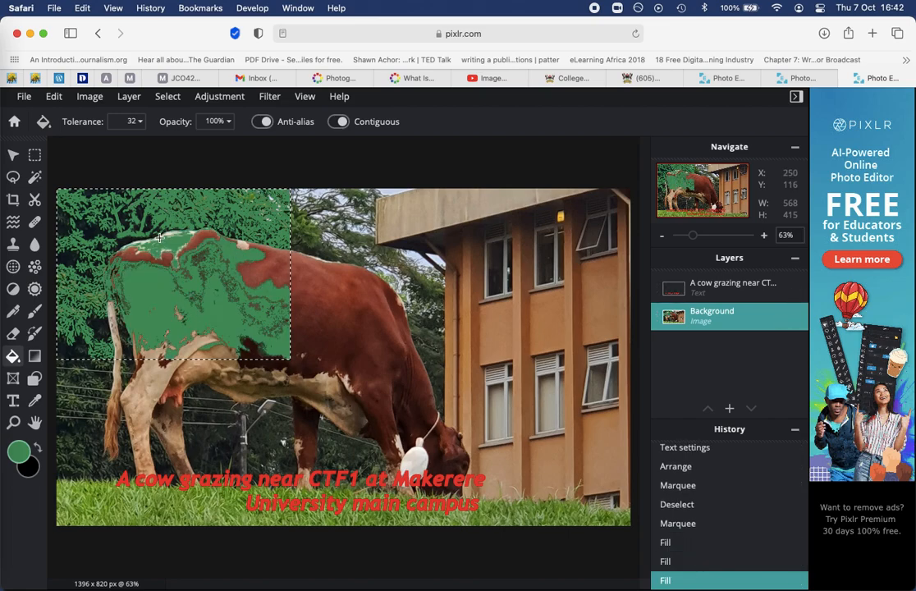
click(67, 220)
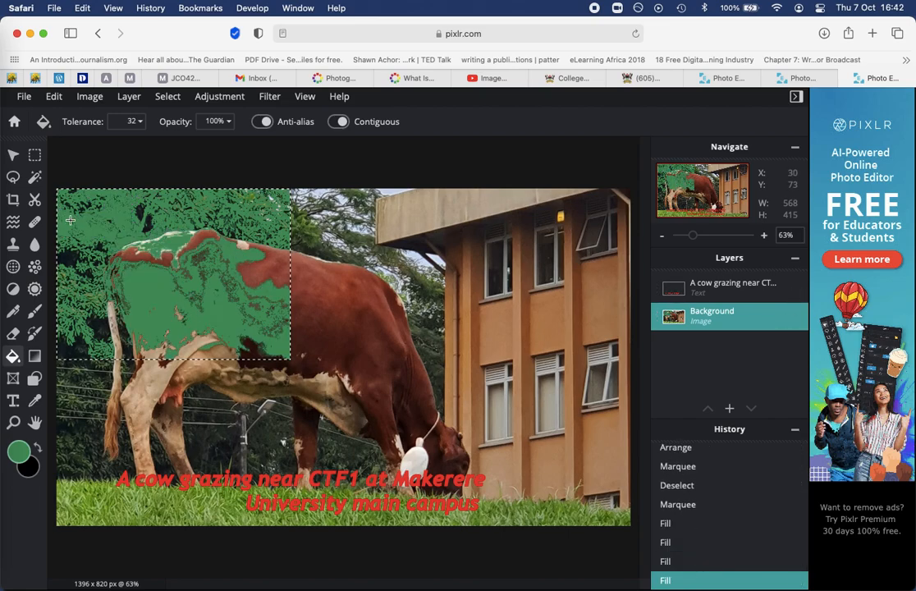
click(135, 209)
click(107, 271)
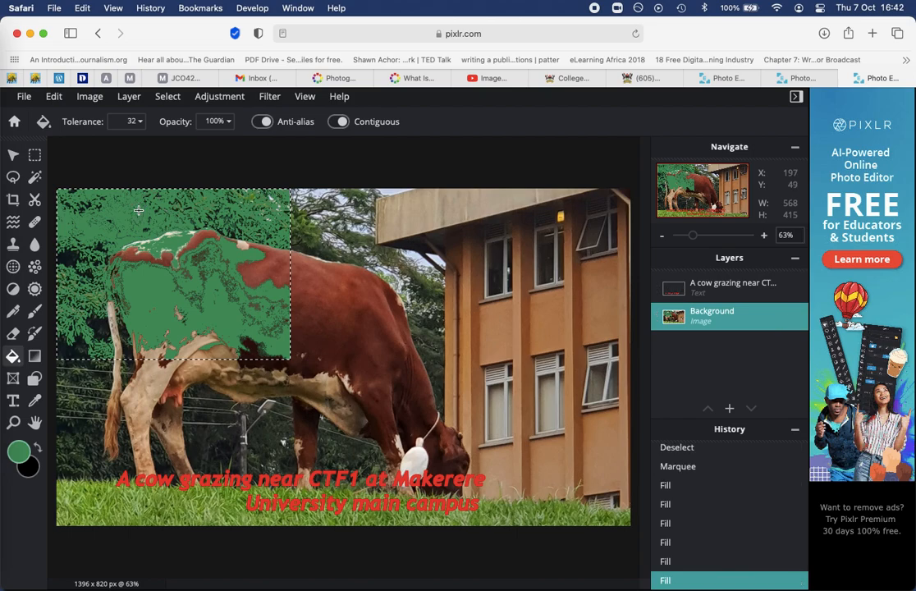
click(95, 326)
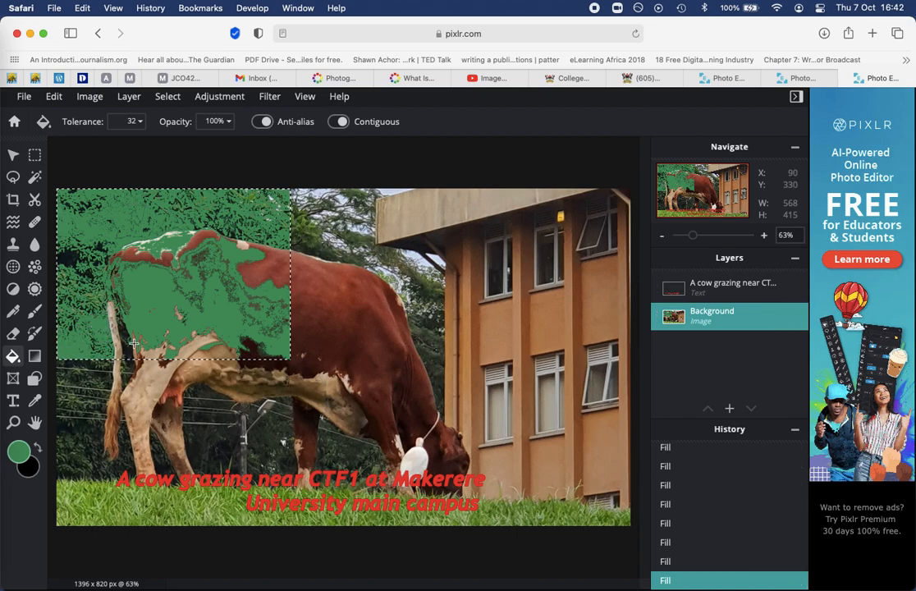
click(71, 261)
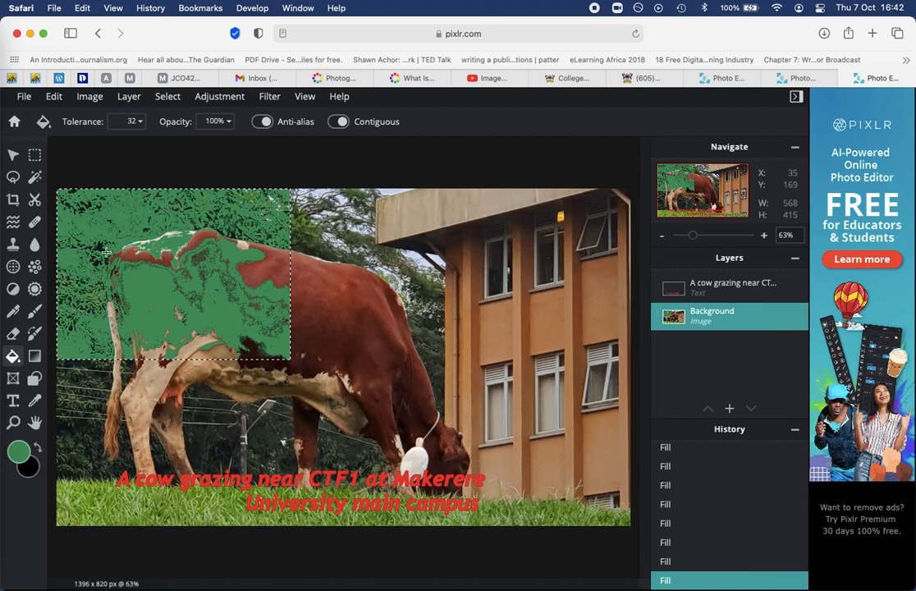
click(263, 260)
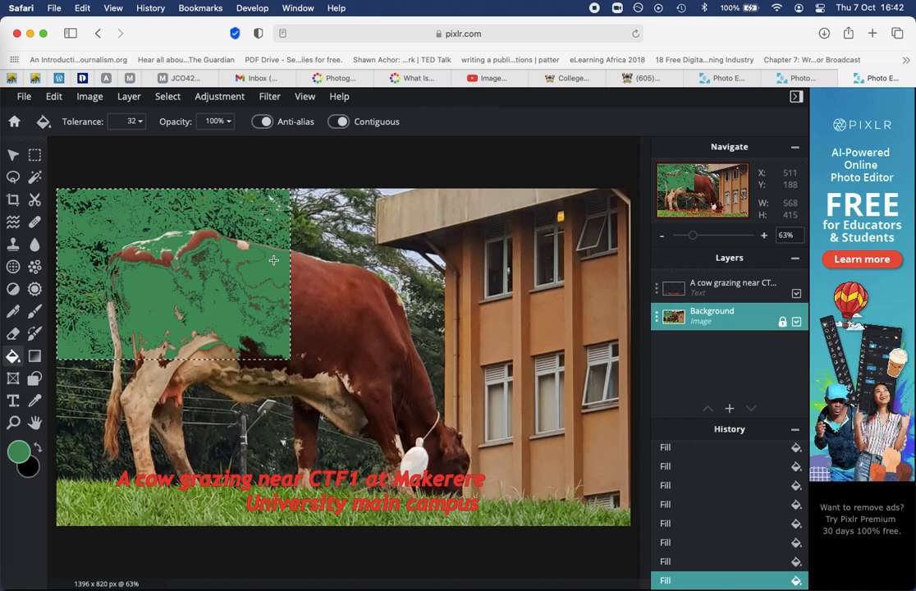
click(192, 244)
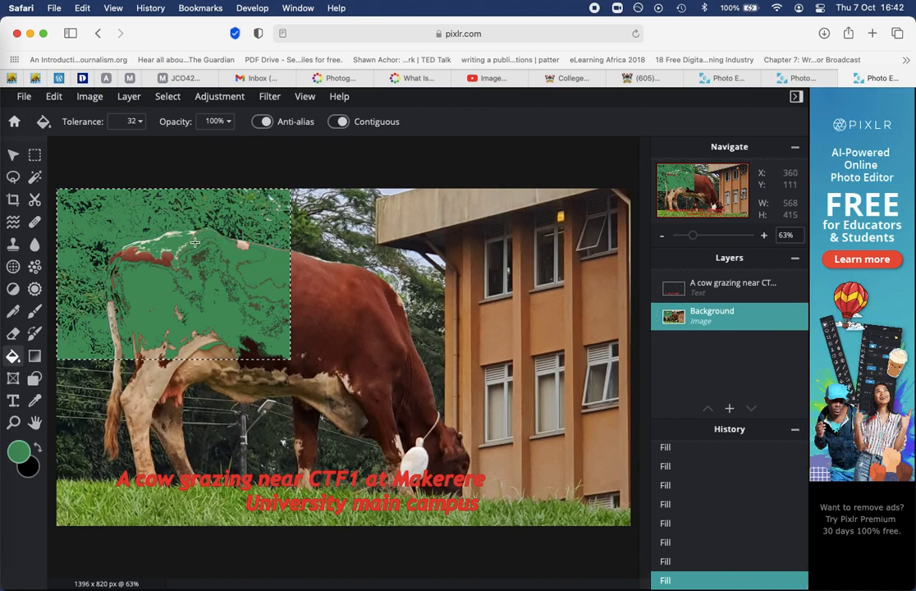
click(147, 251)
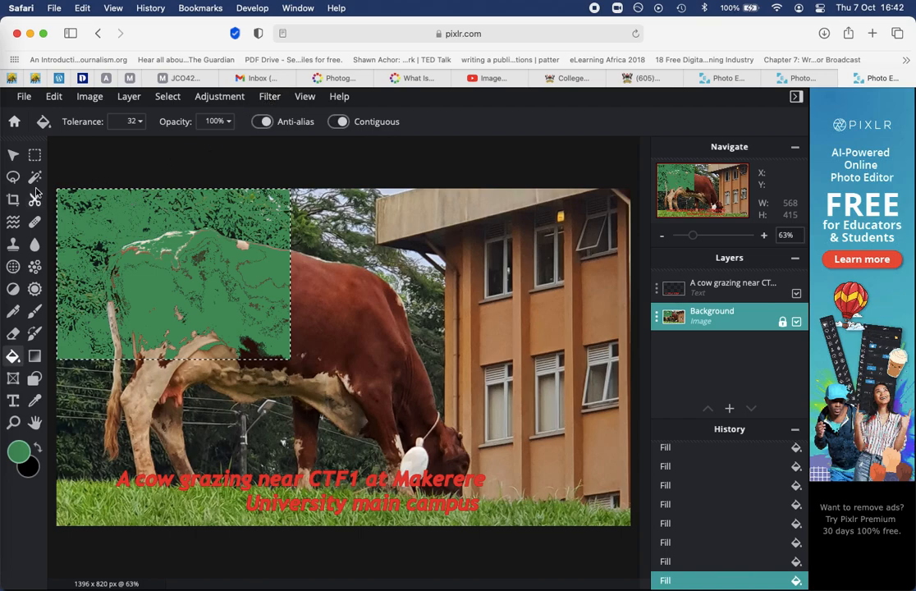
Marquee-select an area of about 340 × 445 px around the cow's head and pixelate it with an amount of 85.
click(35, 156)
drag(385, 342, 524, 526)
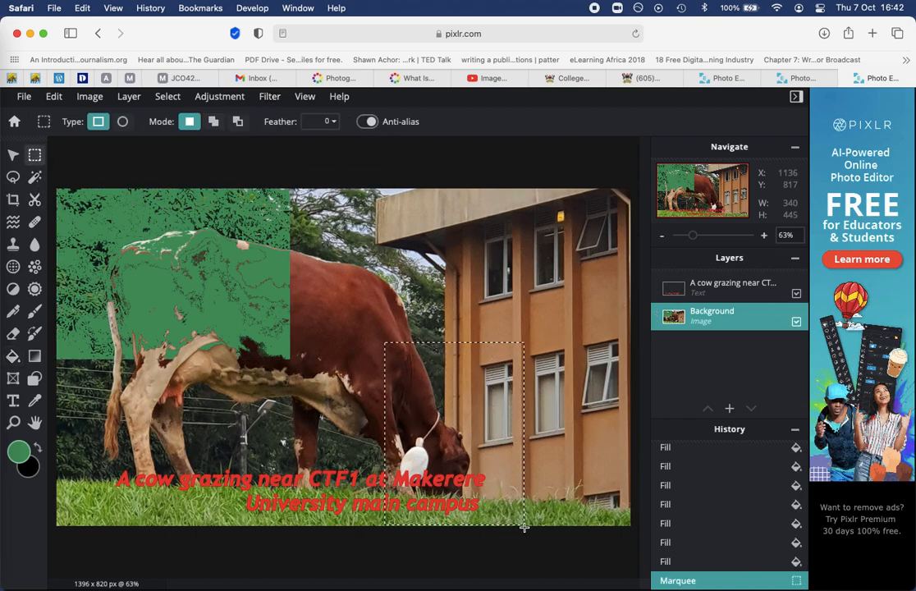
click(267, 95)
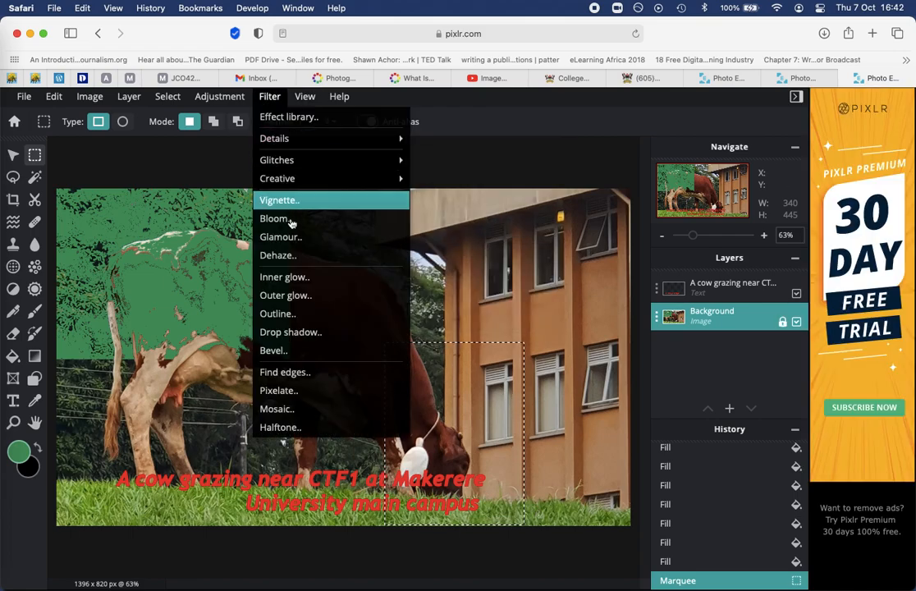
click(315, 399)
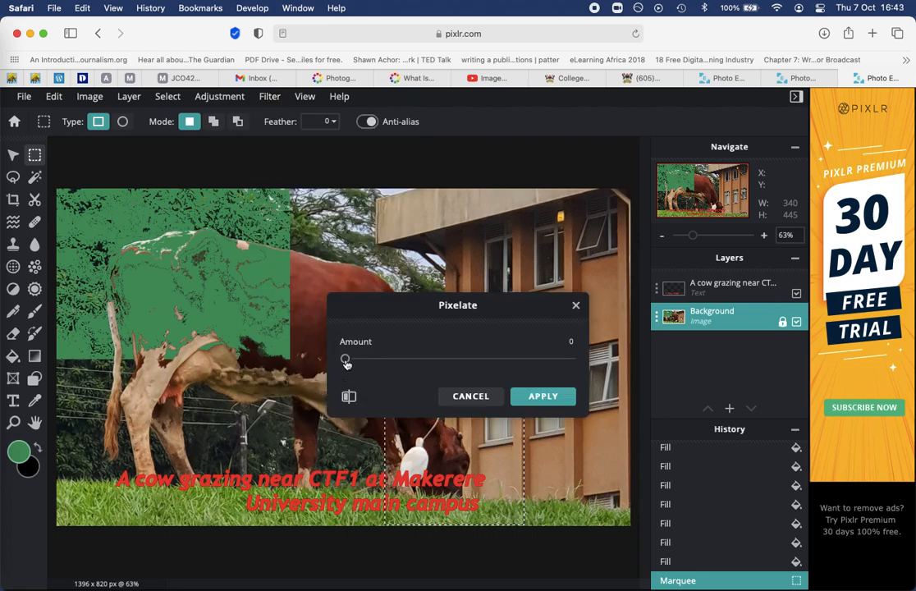
drag(346, 364, 502, 372)
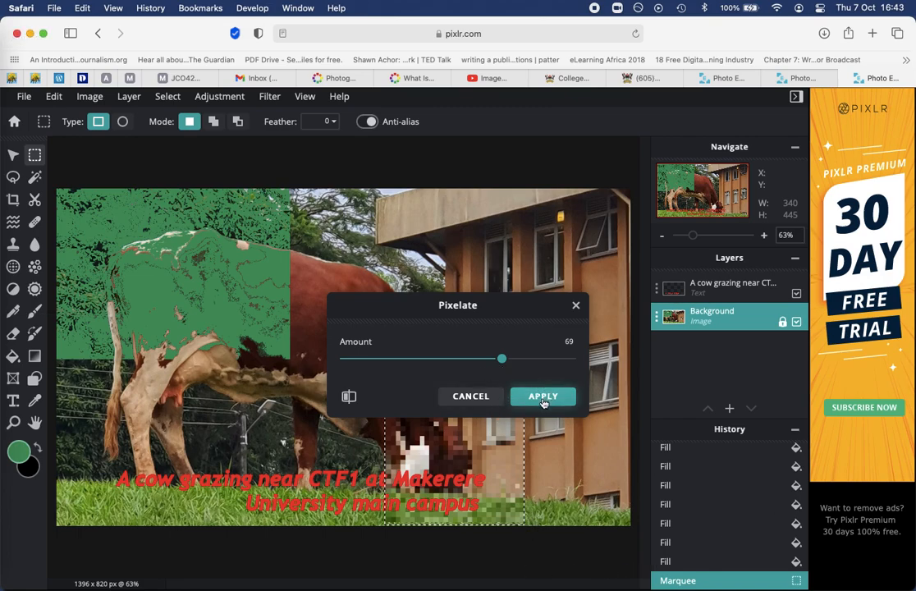
drag(502, 360, 539, 358)
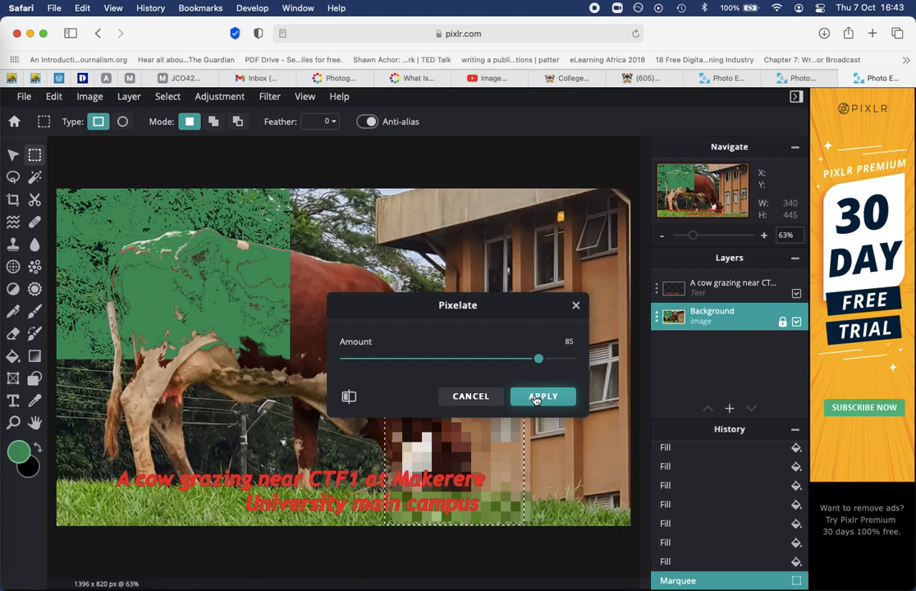
click(534, 398)
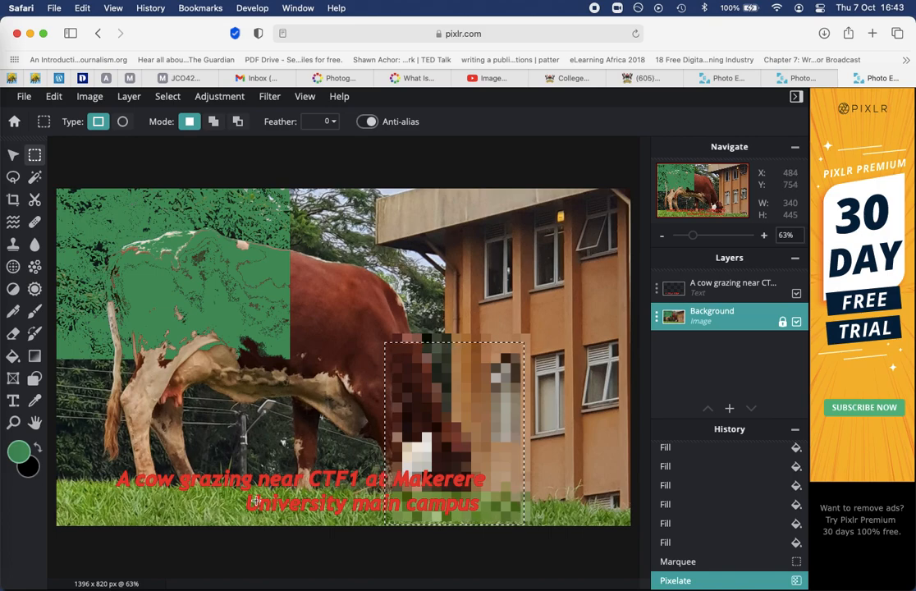
Undo the pixelation, all the green fills and both marquee selections.
key(super+z)
key(super+z)
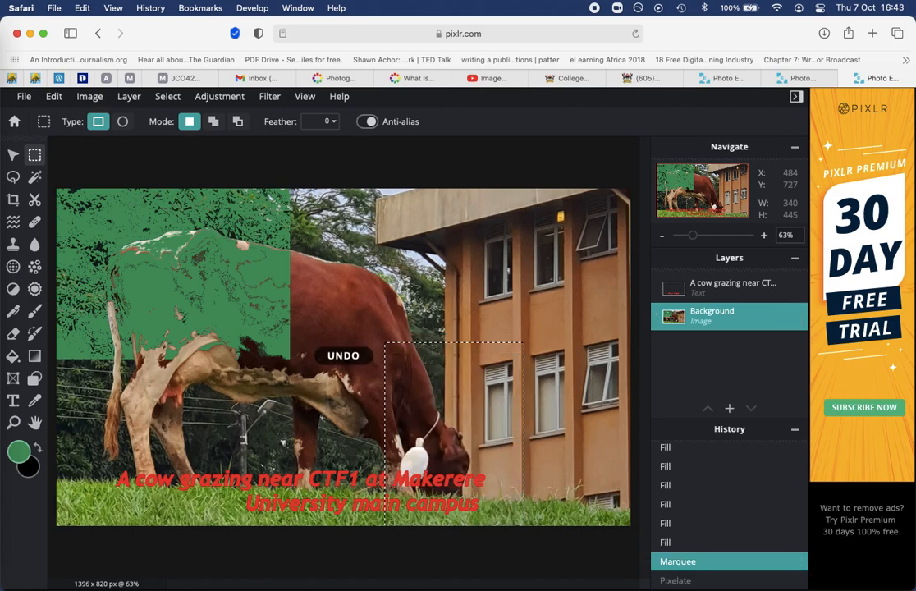
key(super+z)
key(super+z)
key(super+z)
key(super+z)
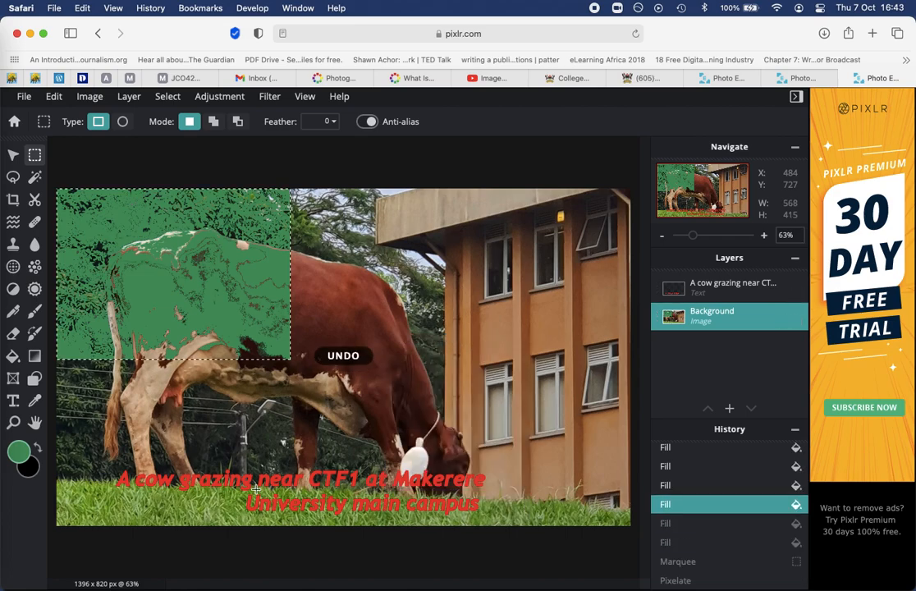
key(super+z)
key(super+z)
key(super+z)
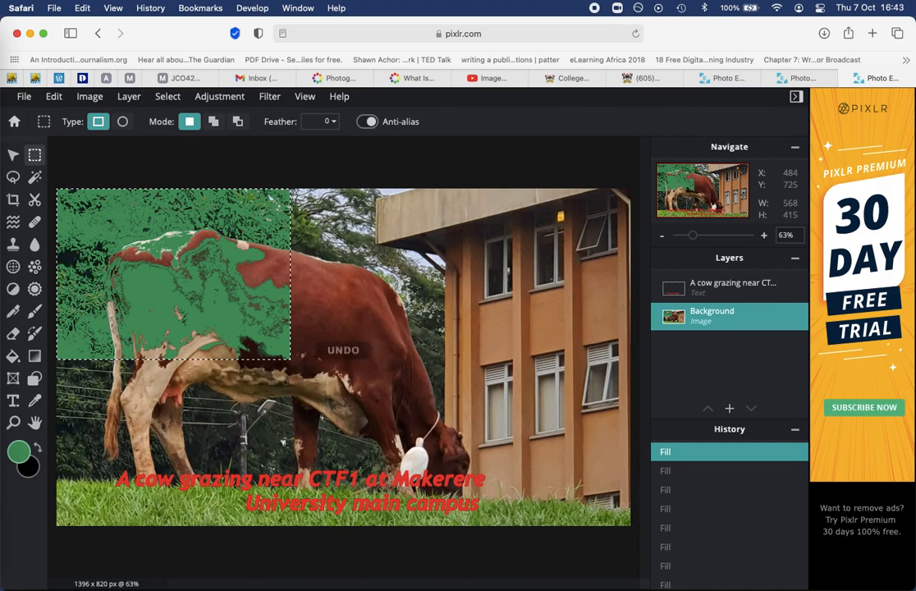
key(super+z)
key(super+z)
key(super+z)
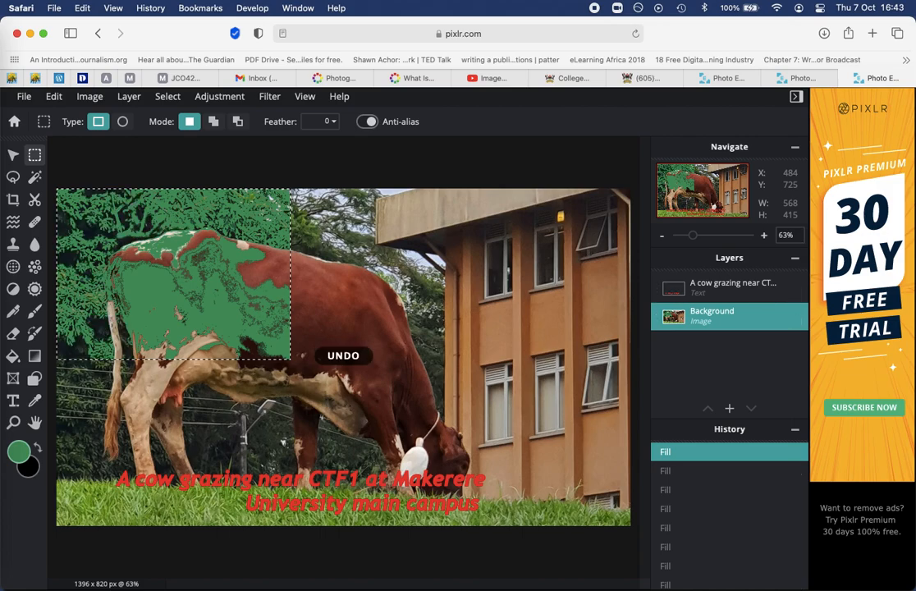
key(super+z)
key(super+z)
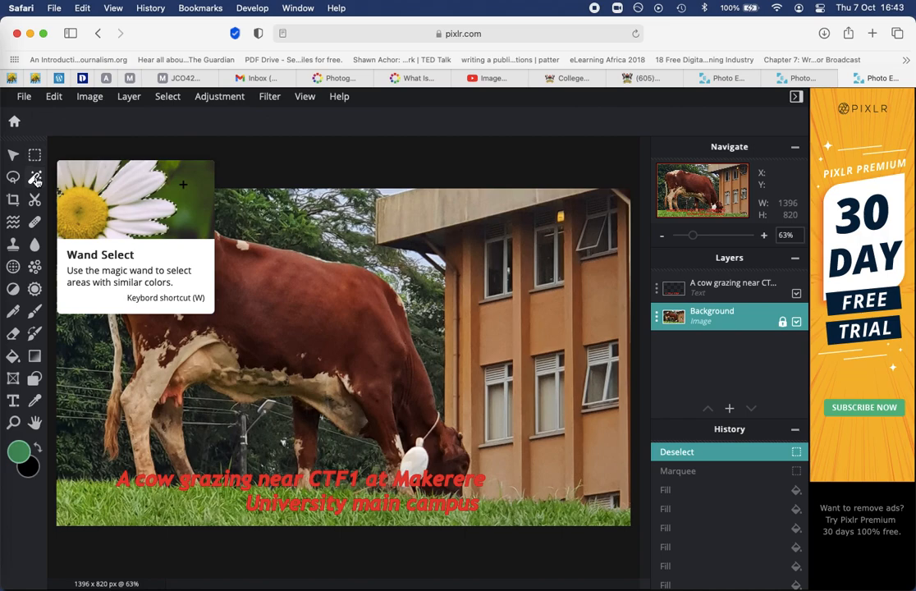
Try Wand selections on the cow's body, head and the dark foliage under its belly, and deselect everything.
click(35, 179)
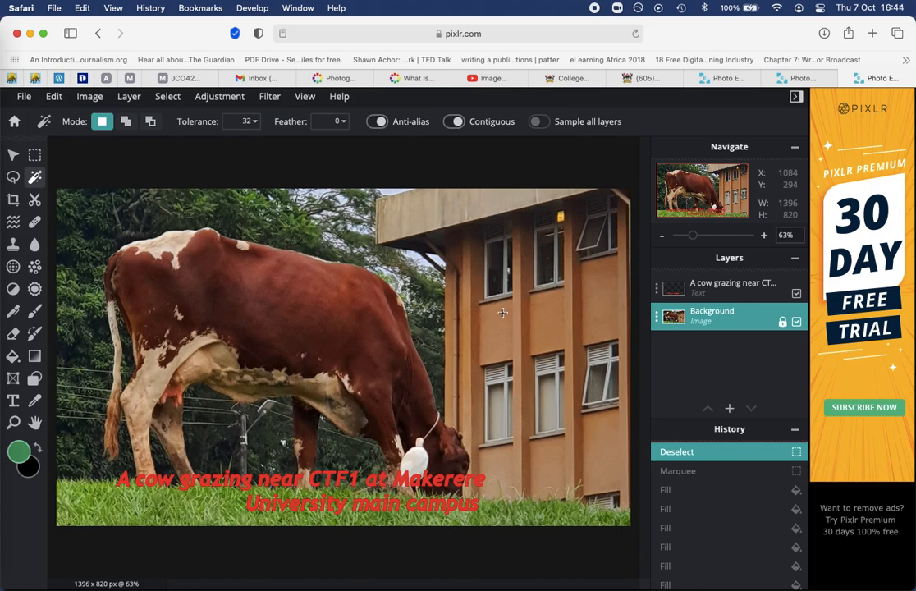
click(277, 300)
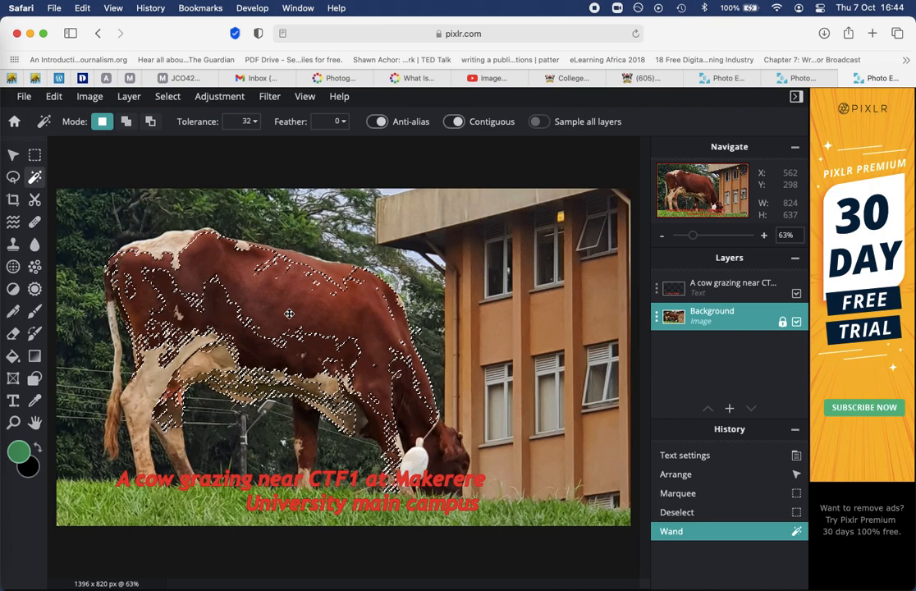
key(shift)
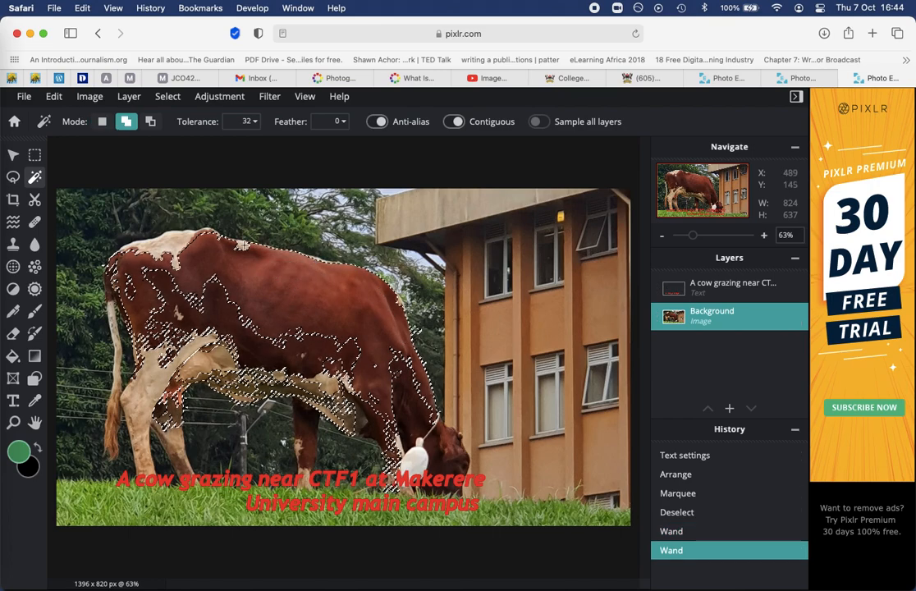
click(429, 438)
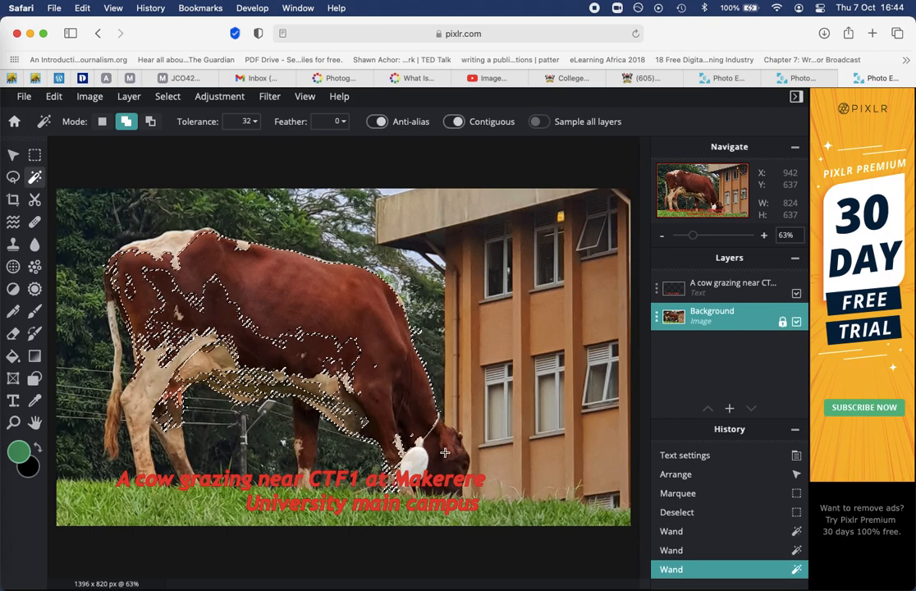
click(445, 452)
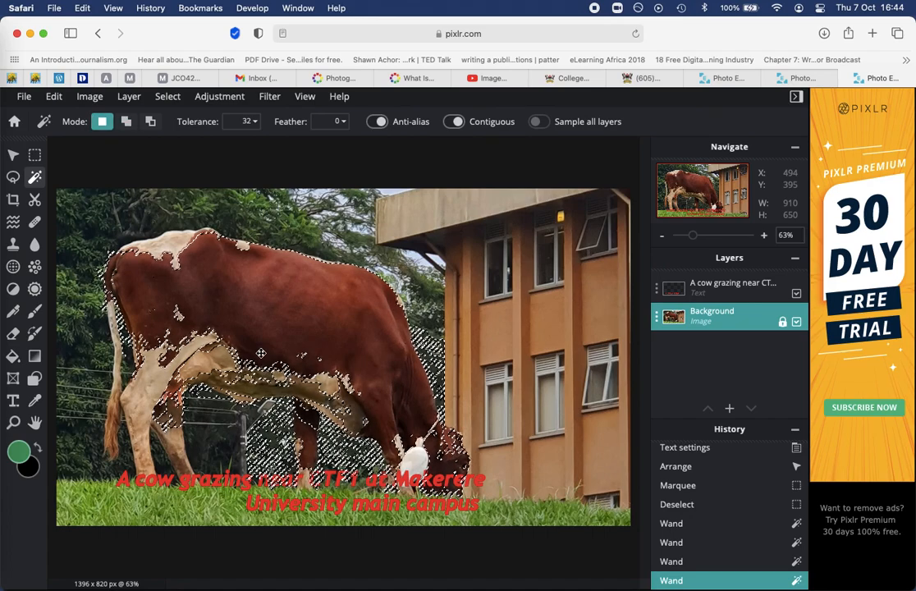
click(254, 444)
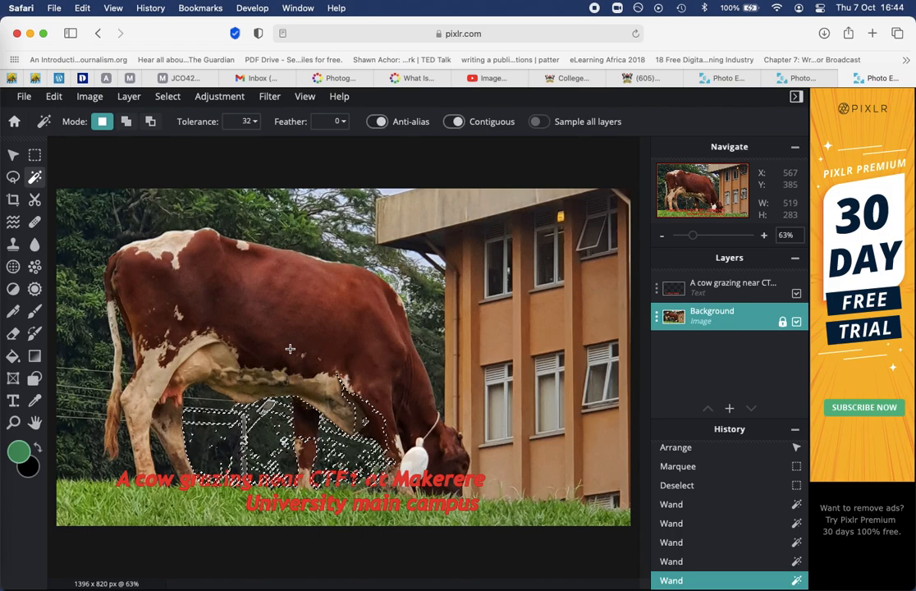
key(super+d)
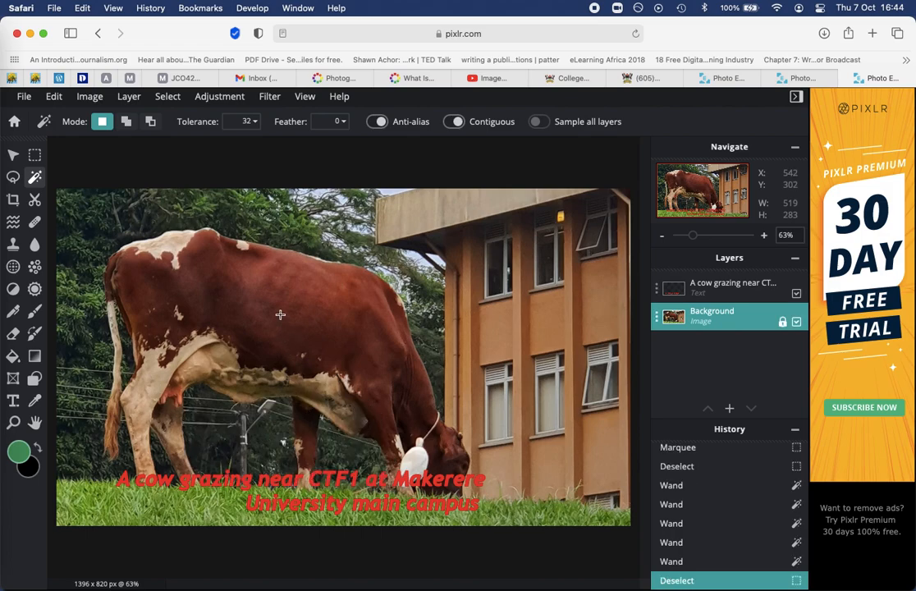
Wand-select the cow's reddish-brown back at tolerance 32 and add the darker flank to the selection.
click(280, 314)
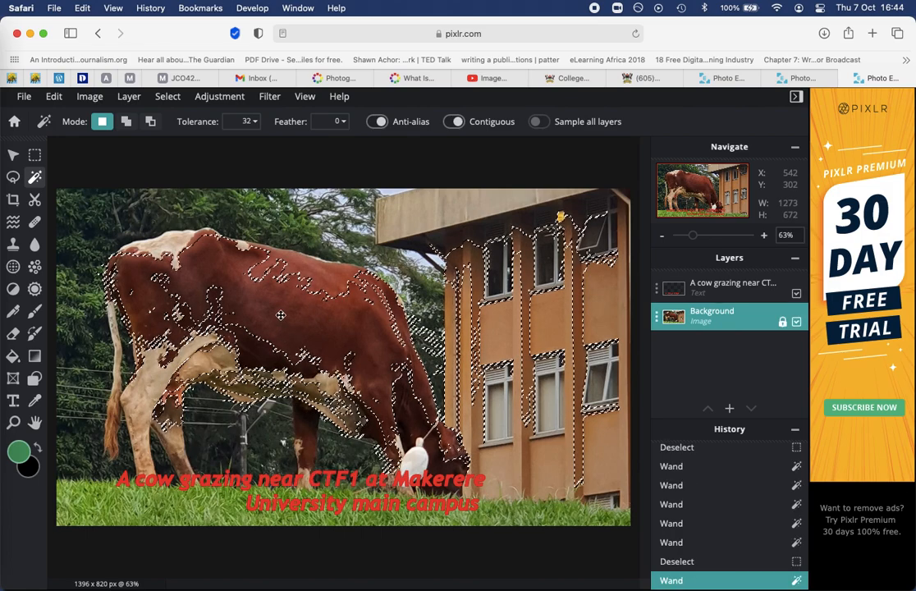
click(451, 357)
click(333, 326)
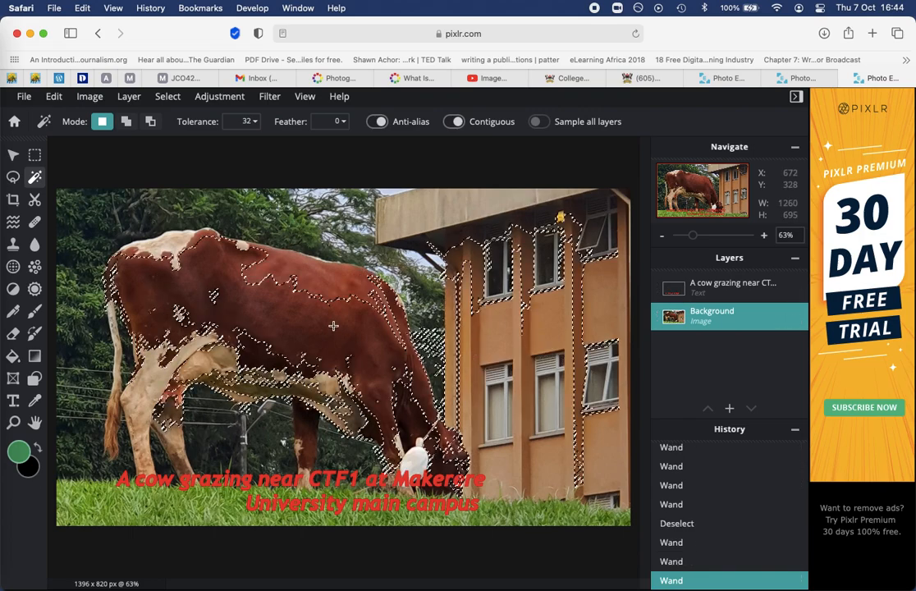
click(322, 312)
click(303, 291)
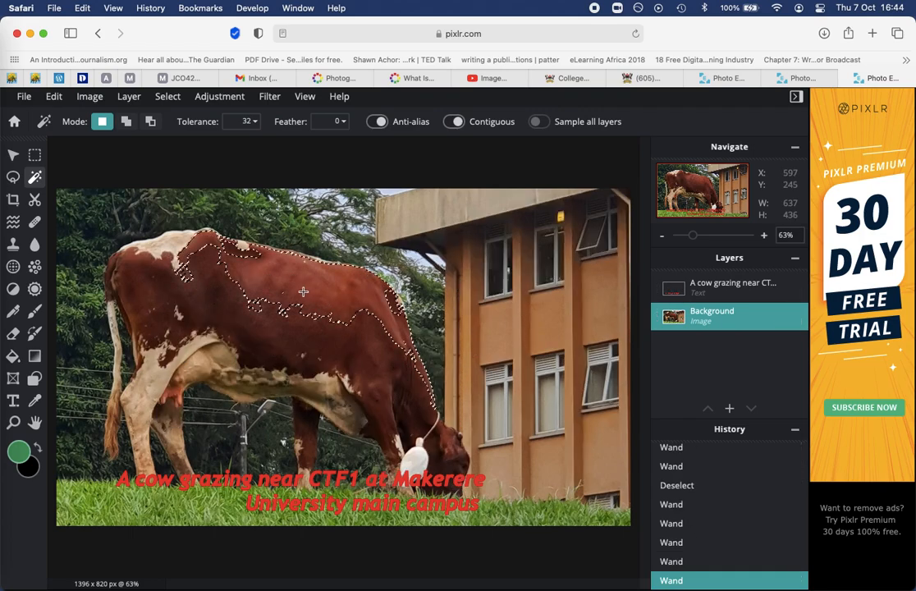
shift+click(207, 306)
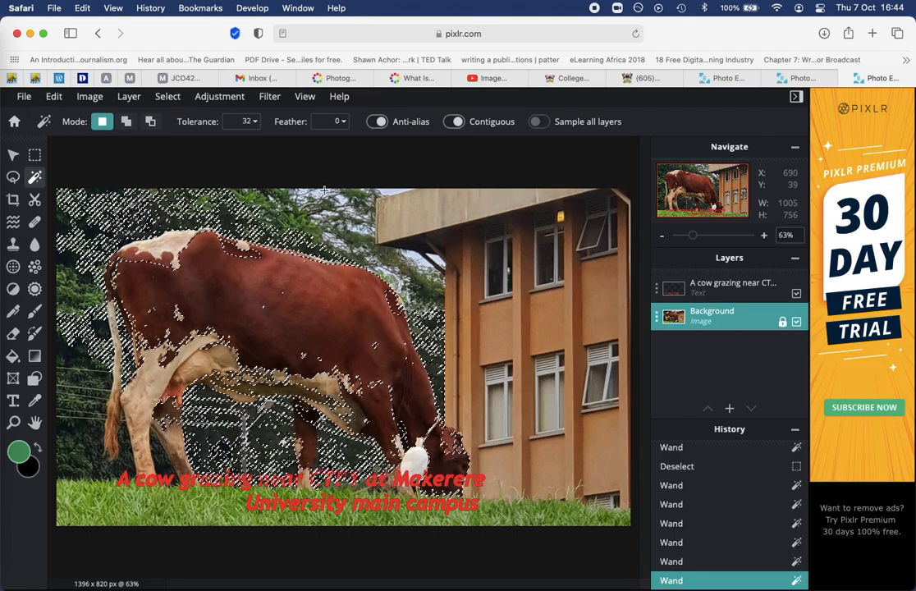
Undo the last Wand selection, fill the remaining selected areas along the cow's back with green, and deselect.
key(super+z)
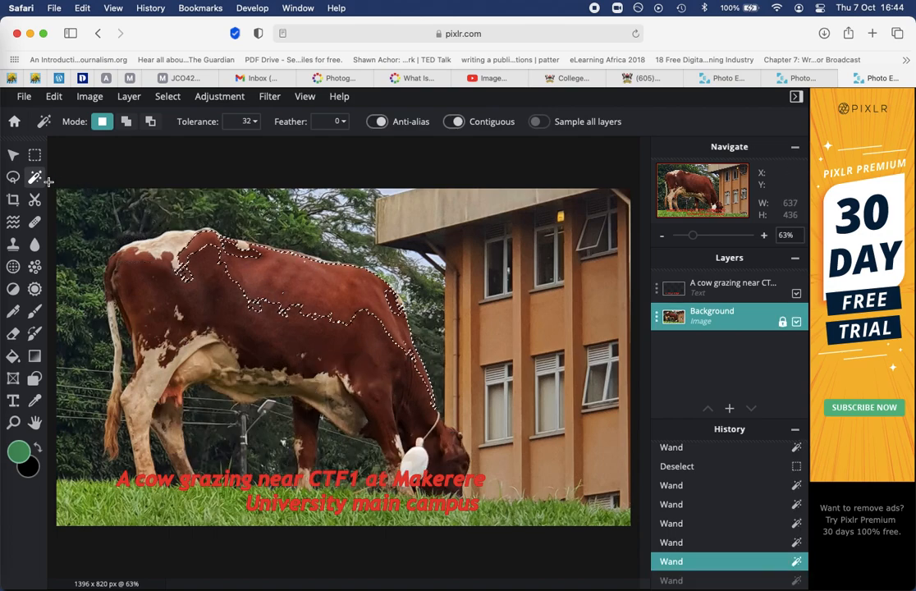
click(18, 357)
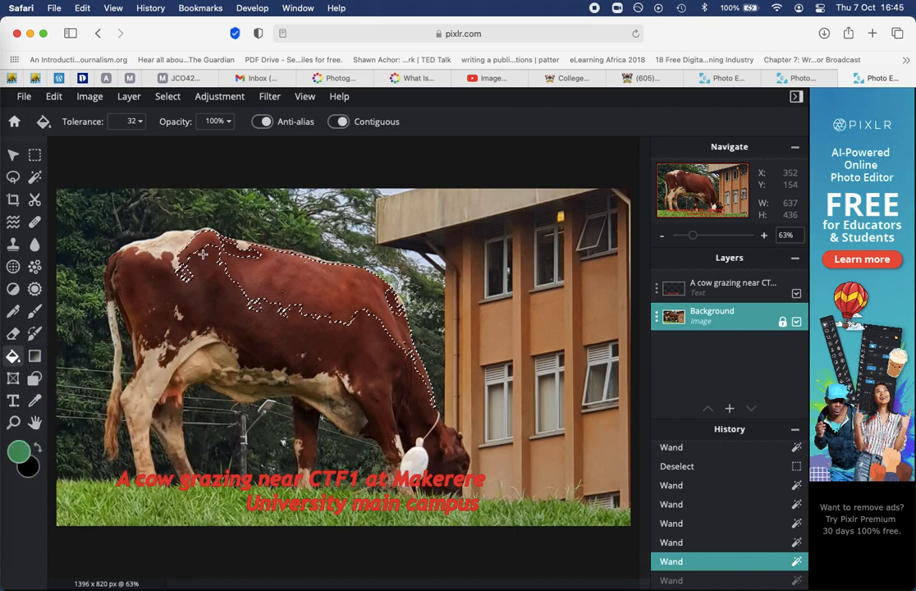
click(252, 258)
click(213, 259)
click(204, 234)
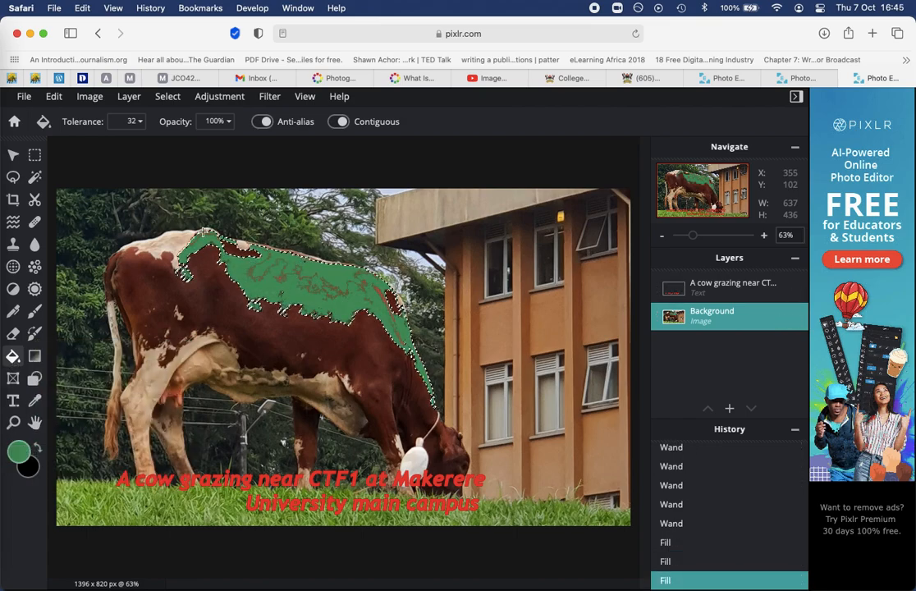
click(394, 306)
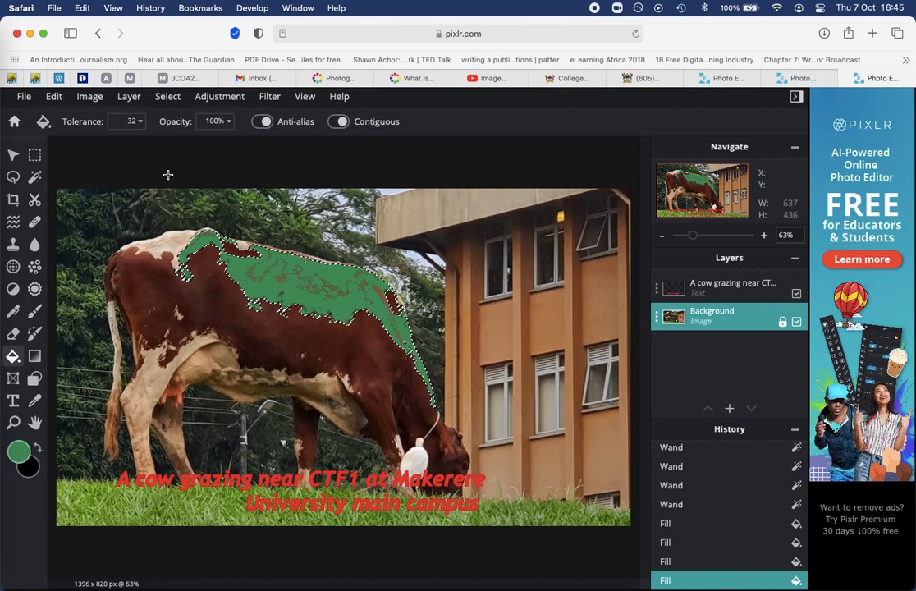
key(super+d)
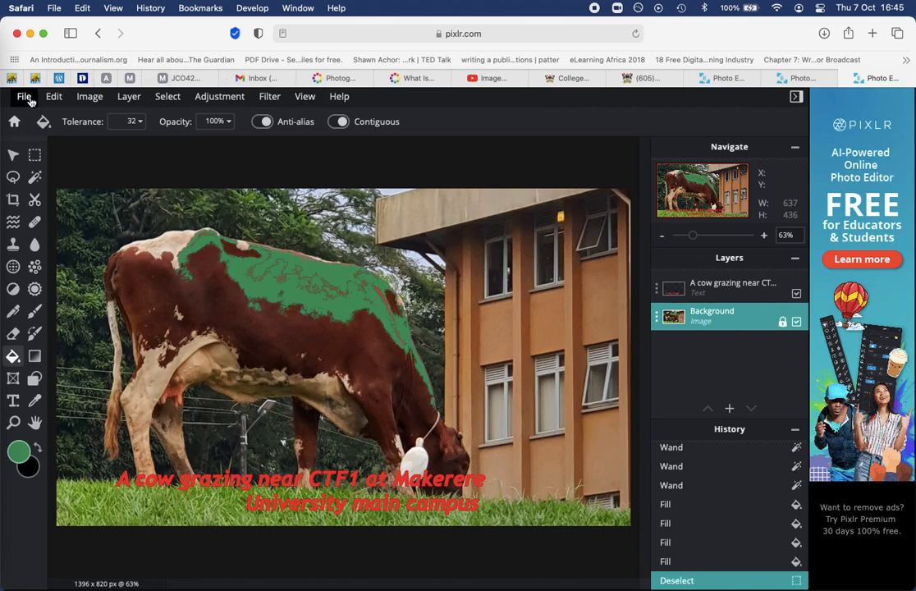
Save the edited cow photo.
click(24, 96)
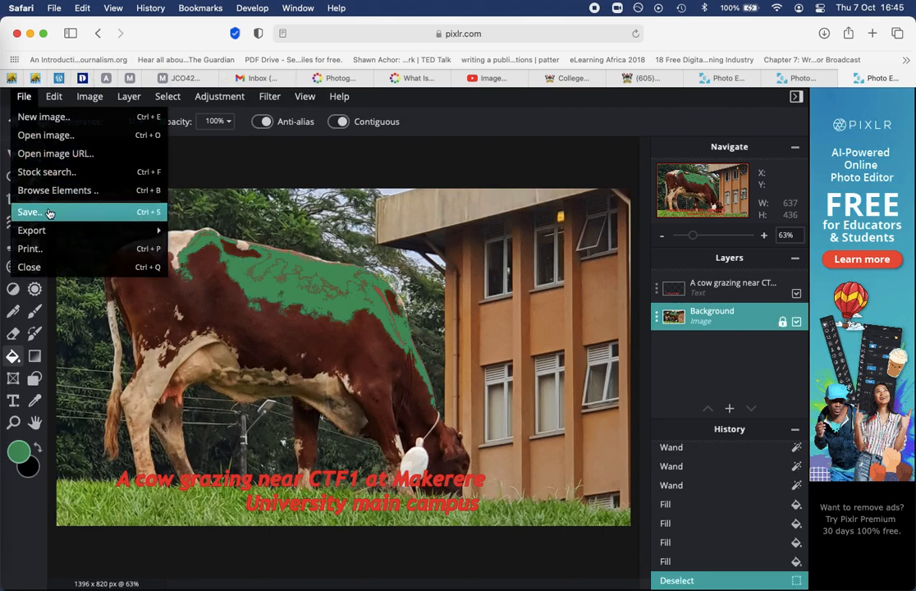